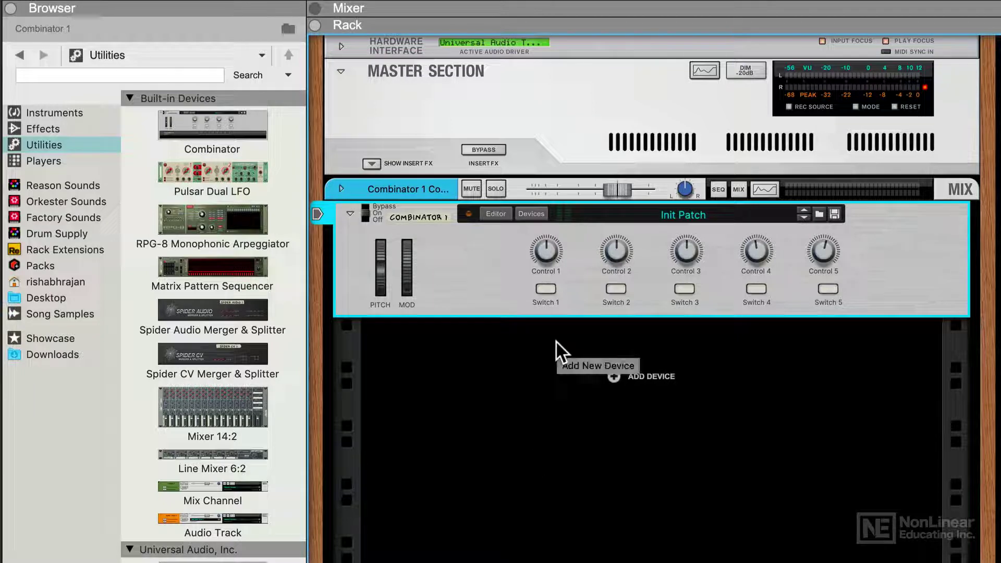
# Step: Browse Combinator 1's factory patch folders, collapsing the Rhythmic folder
pyautogui.click(819, 216)
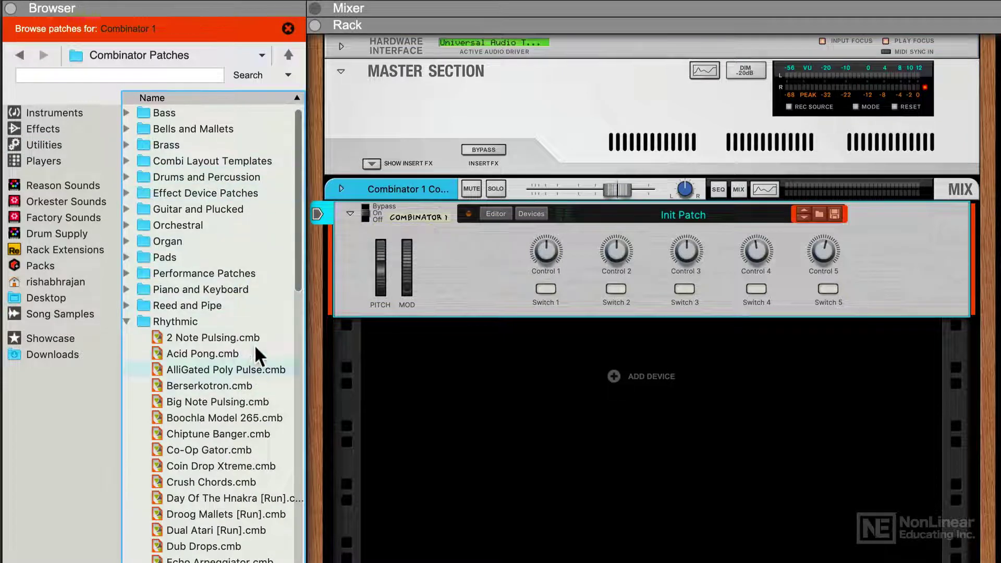
pyautogui.scroll(-1, 293, 238)
pyautogui.scroll(1, 295, 237)
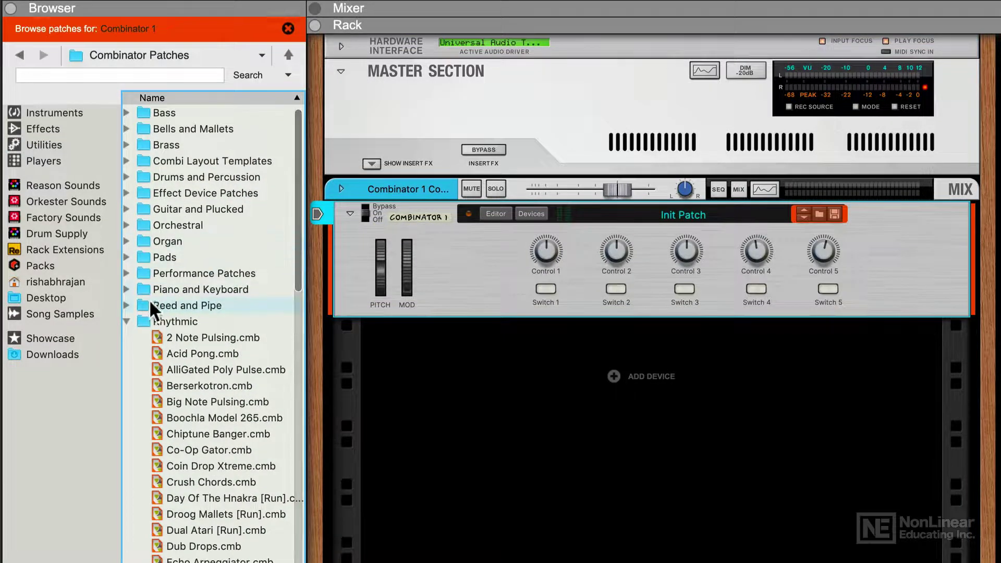
pyautogui.click(127, 321)
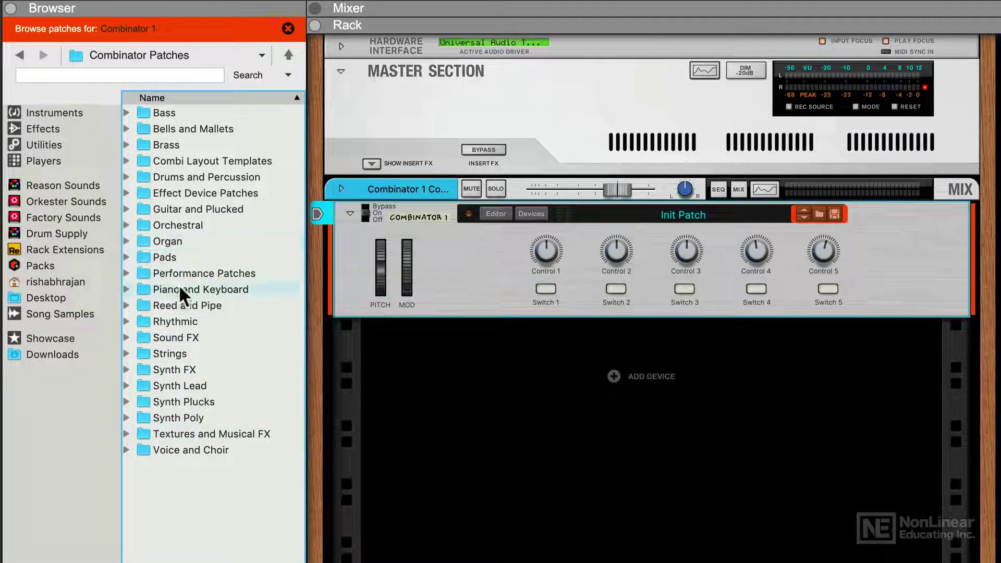
# Step: Expand the Pads folder and load Ancient of Days.cmb into the Combinator
pyautogui.click(127, 257)
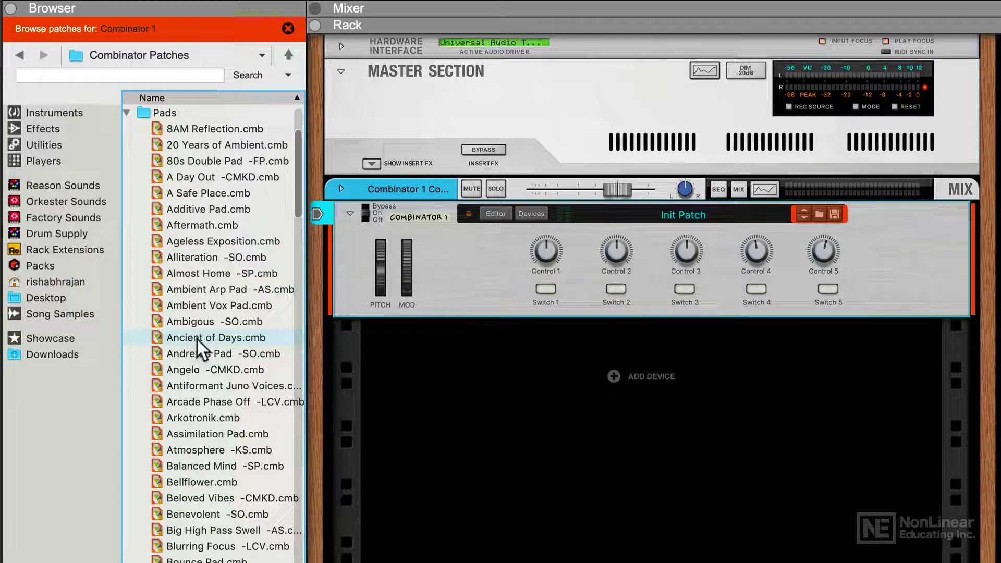
pyautogui.moveTo(198, 339); pyautogui.dragTo(497, 258)
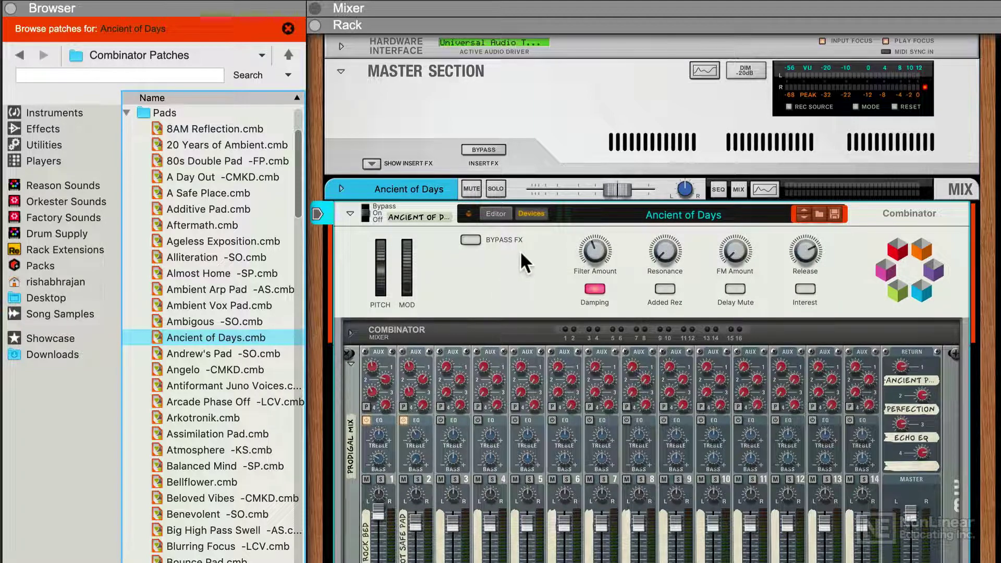
# Step: Hide the internal devices; set Filter Amount to 92, raise Resonance, lower Release to 18
pyautogui.click(532, 212)
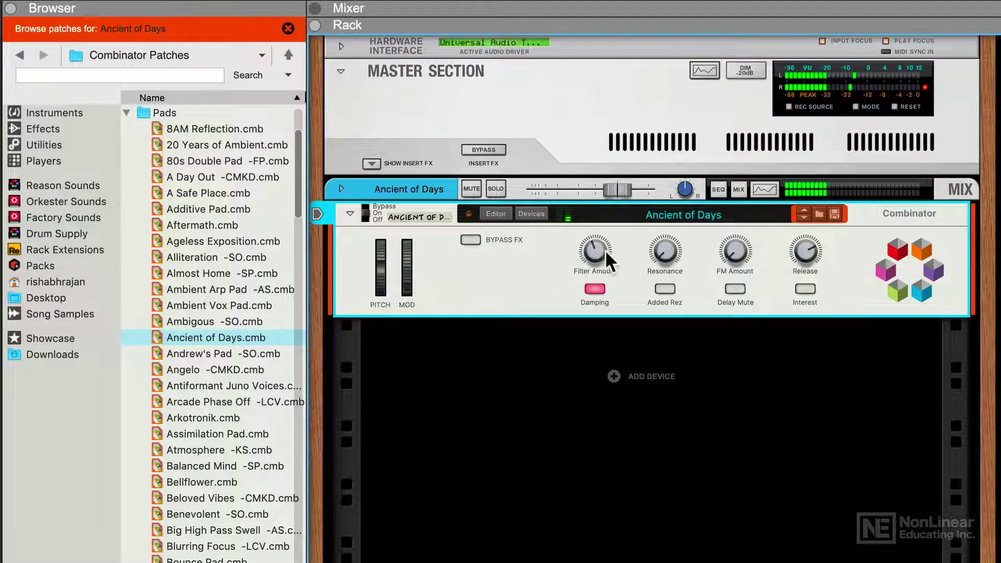
pyautogui.moveTo(591, 247)
pyautogui.mouseDown()
pyautogui.moveTo(594, 217)
pyautogui.moveTo(599, 244)
pyautogui.mouseUp()
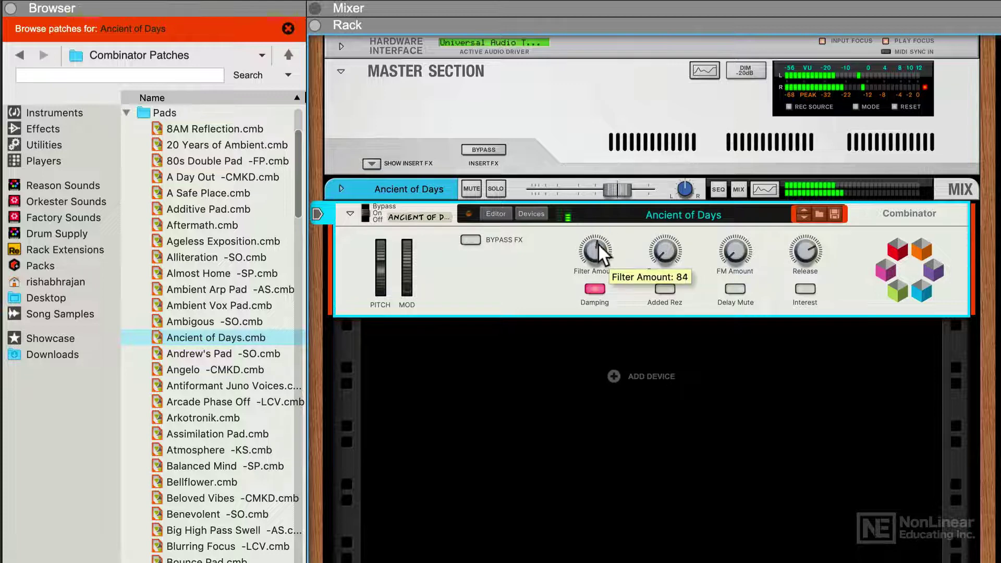
pyautogui.moveTo(665, 251); pyautogui.dragTo(661, 221)
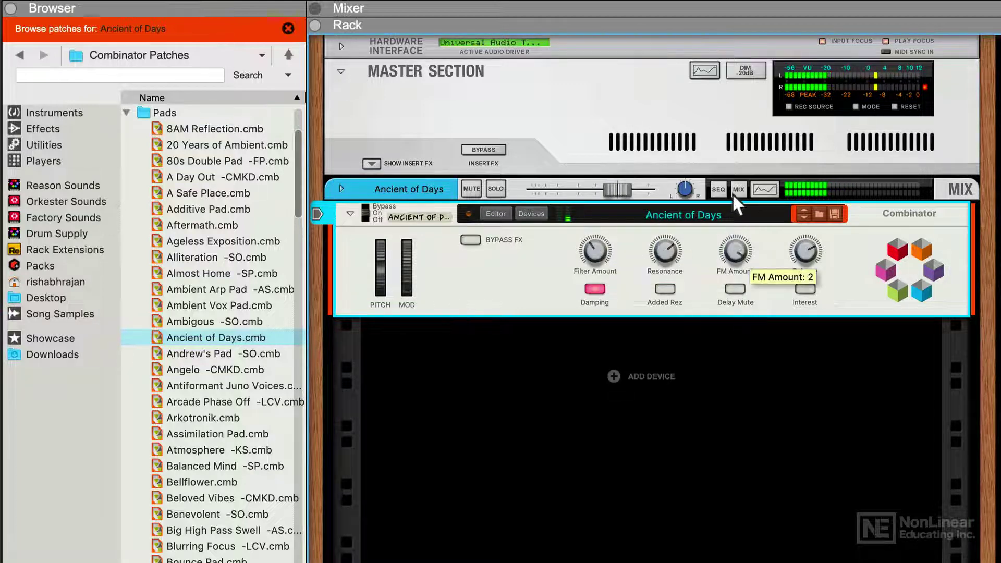
pyautogui.moveTo(593, 252); pyautogui.dragTo(599, 229)
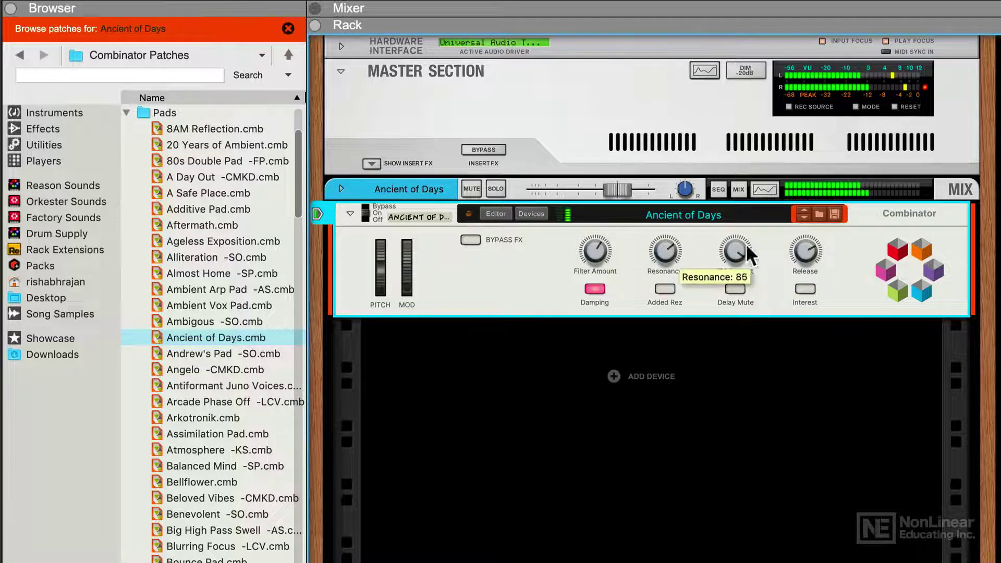
pyautogui.moveTo(805, 247)
pyautogui.mouseDown()
pyautogui.moveTo(808, 280)
pyautogui.moveTo(806, 259)
pyautogui.mouseUp()
# Step: Turn on Interest, Delay Mute, Added Rez and Bypass FX
pyautogui.click(807, 288)
pyautogui.click(736, 289)
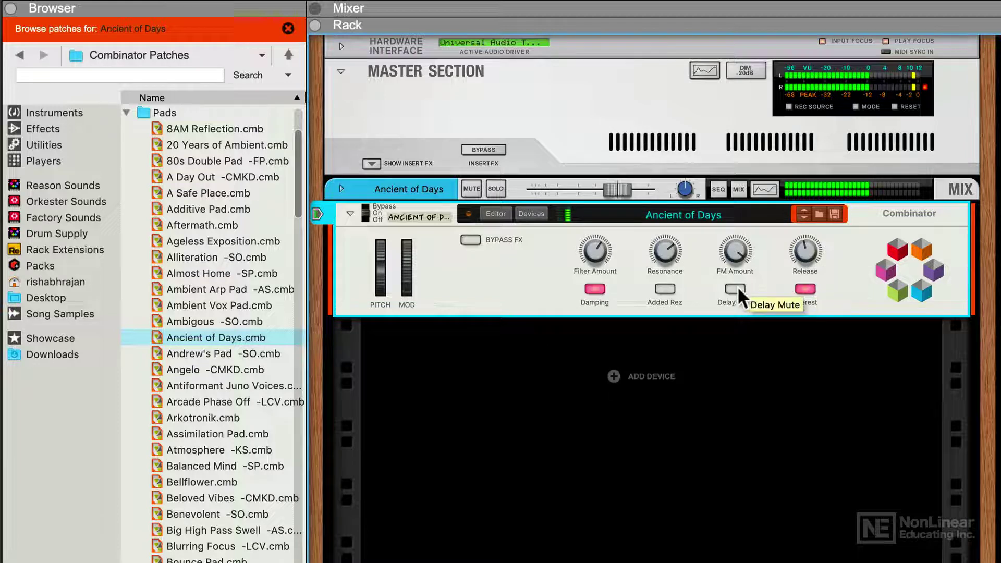
pyautogui.click(665, 289)
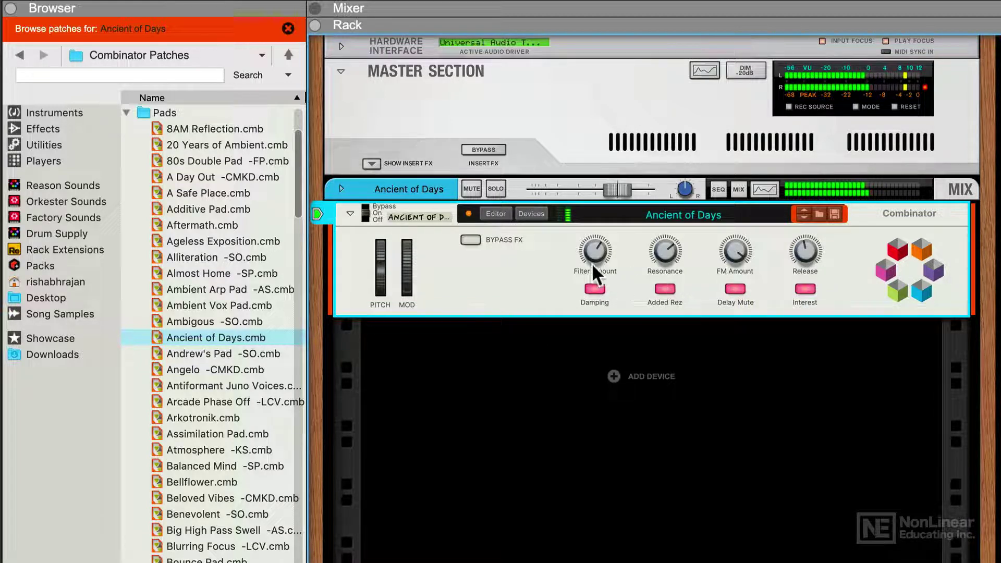
pyautogui.click(473, 239)
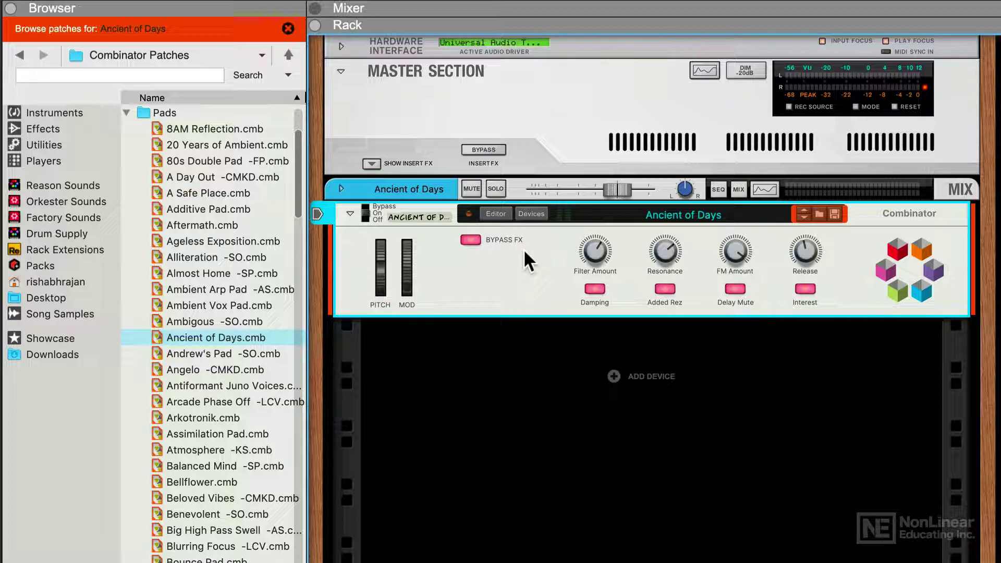
# Step: Show Ancient of Days' mixer, RV-7, CF-101, DDL-1s, Equalizer, Malström and Subtractor
pyautogui.click(532, 214)
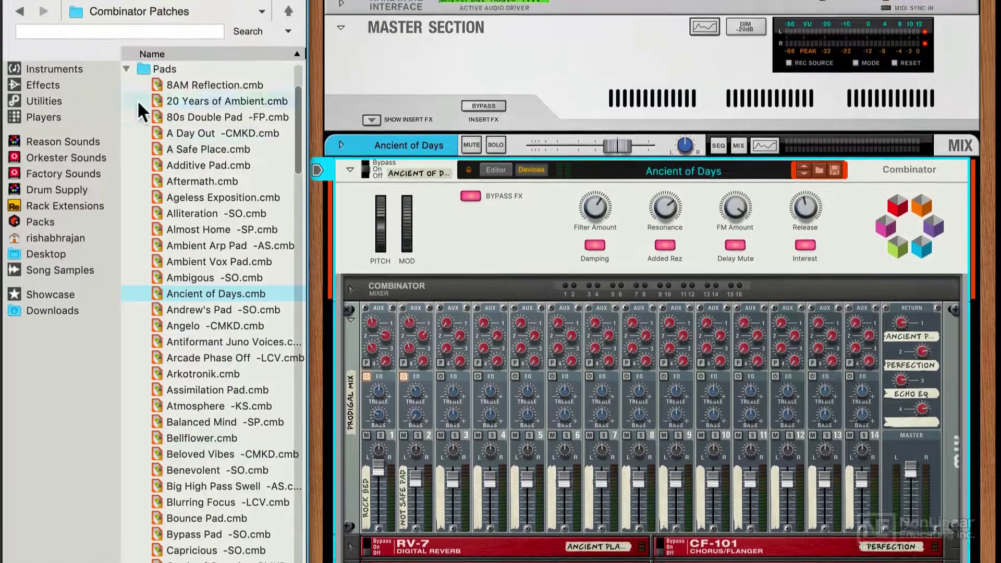
# Step: Collapse Pads, expand Rhythmic, and load Dual Atari [Run].cmb into the Combinator
pyautogui.click(126, 68)
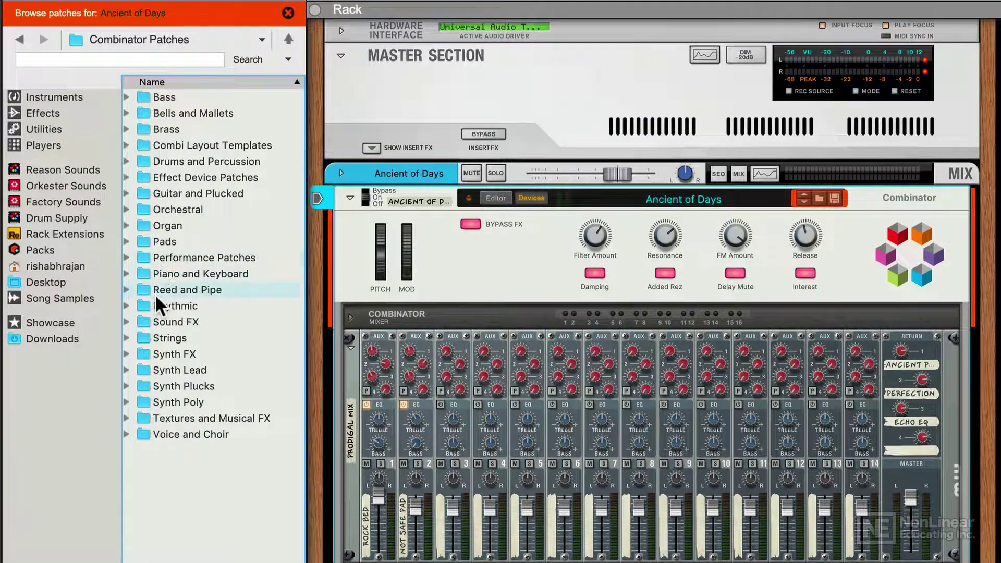
pyautogui.click(126, 306)
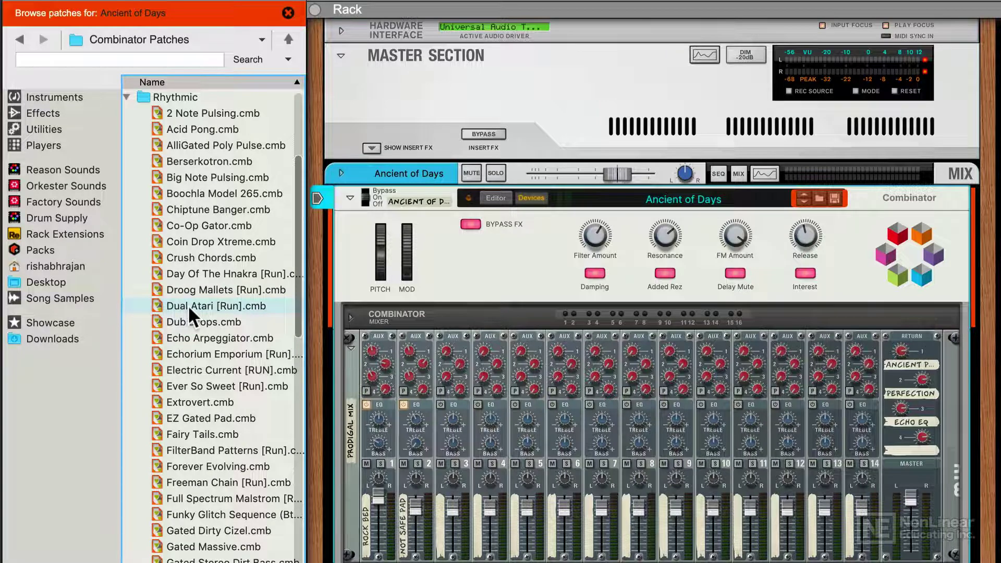
pyautogui.moveTo(188, 305); pyautogui.dragTo(540, 252)
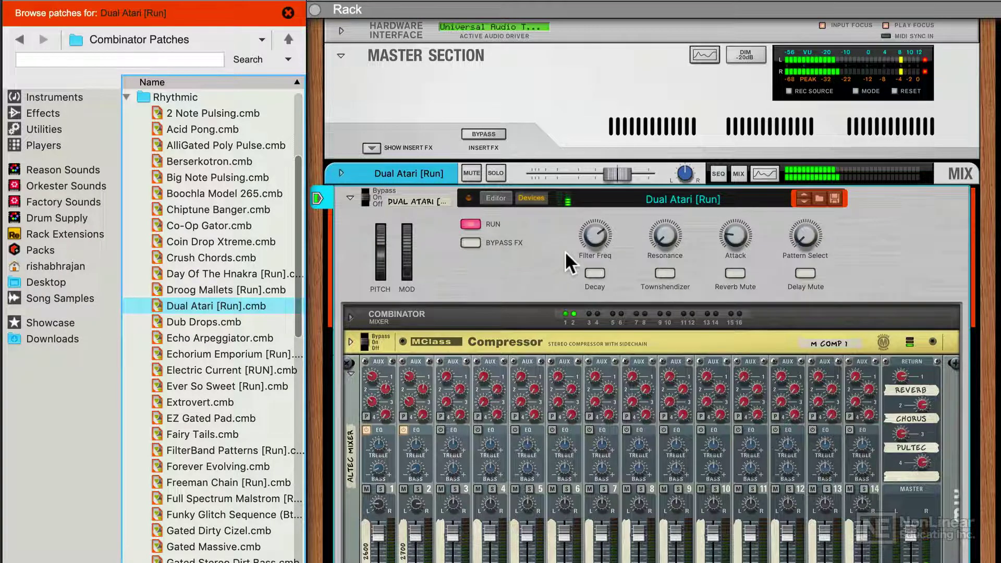
# Step: Set Filter Freq to 89 and turn on Decay, Townshendizer, Reverb Mute and Delay Mute
pyautogui.click(593, 239)
pyautogui.moveTo(593, 239)
pyautogui.mouseDown()
pyautogui.moveTo(595, 260)
pyautogui.moveTo(596, 237)
pyautogui.mouseUp()
pyautogui.click(596, 273)
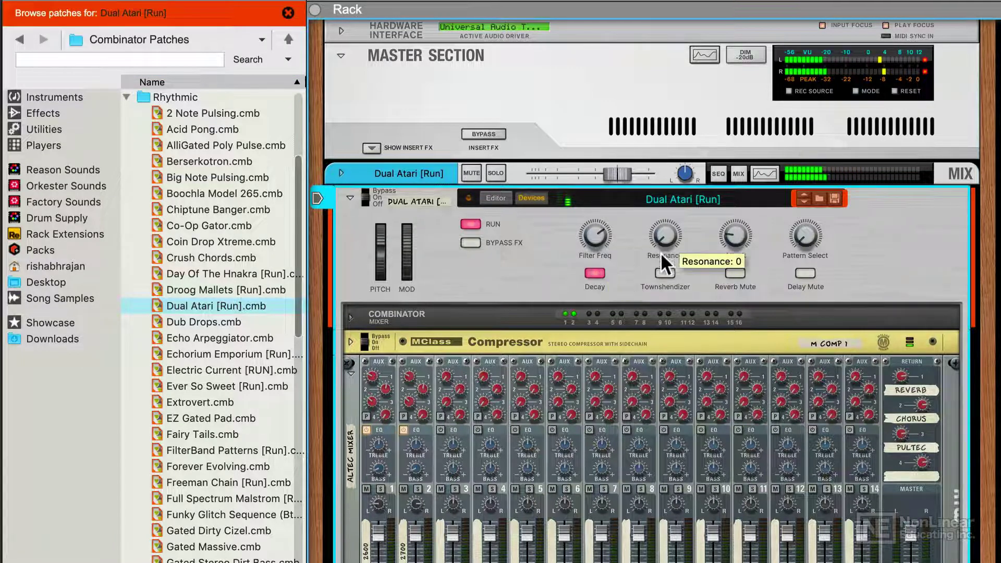
pyautogui.click(663, 270)
pyautogui.click(736, 271)
pyautogui.click(799, 271)
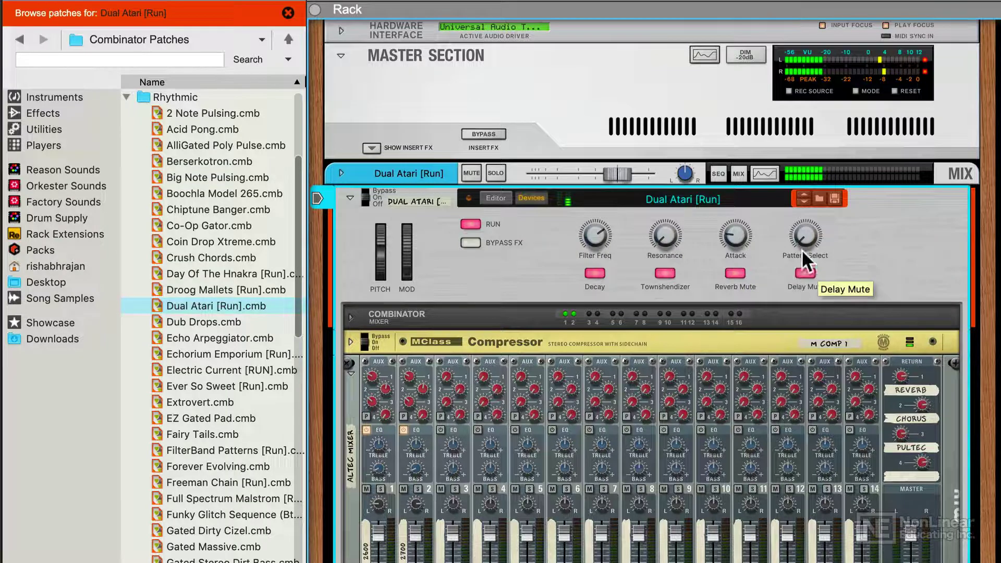
# Step: Adjust Attack and Resonance, then switch Townshendizer, Delay Mute and Decay back off
pyautogui.moveTo(737, 230); pyautogui.dragTo(753, 266)
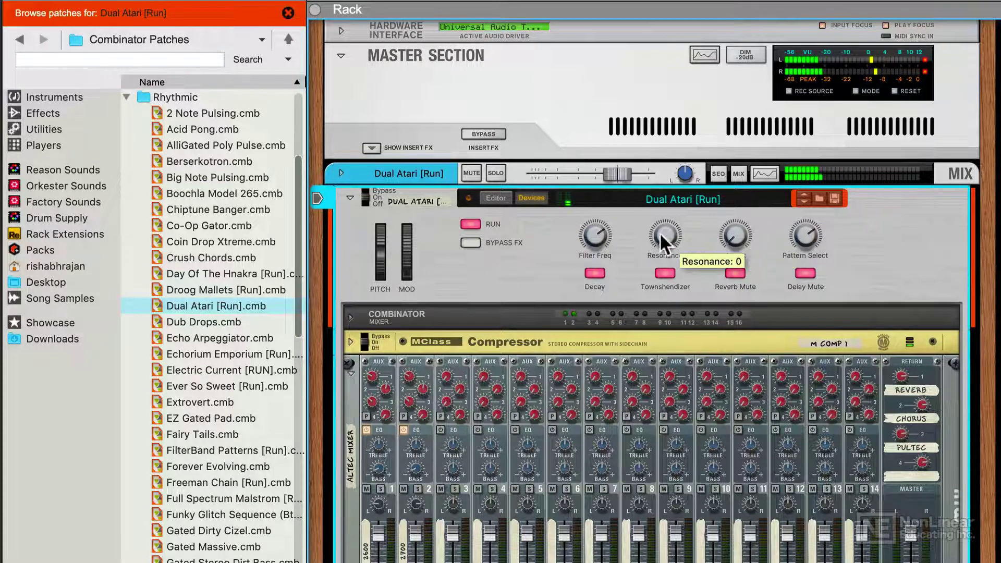
pyautogui.moveTo(660, 232); pyautogui.dragTo(666, 205)
pyautogui.click(667, 271)
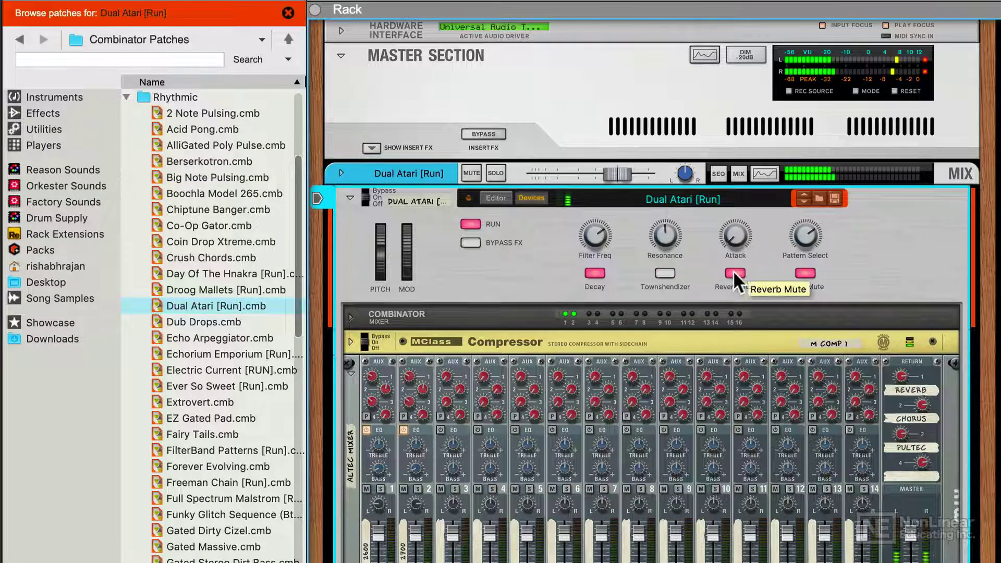
pyautogui.click(813, 273)
pyautogui.click(596, 273)
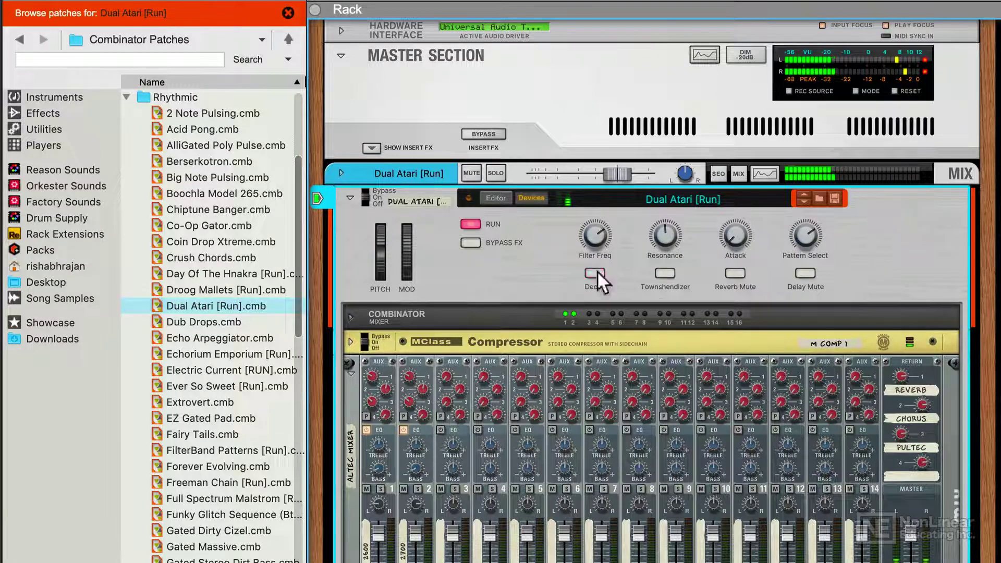
# Step: Toggle Bypass FX on and off, then stop the Dual Atari pattern with RUN
pyautogui.click(470, 243)
pyautogui.click(468, 242)
pyautogui.click(469, 223)
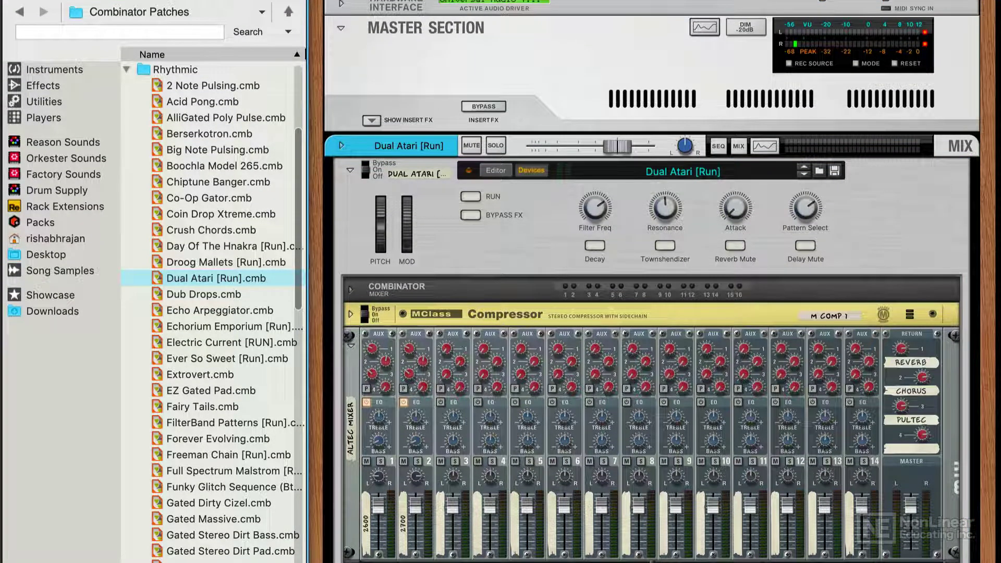
# Step: Start, stop, and restart the Dual Atari pattern using the RUN switch
pyautogui.scroll(-3, 530, 351)
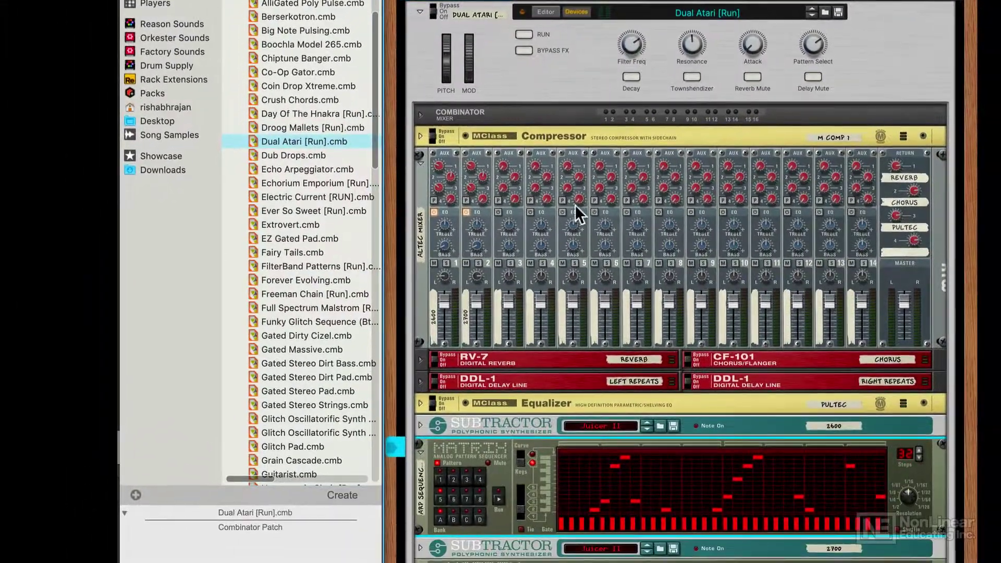
pyautogui.click(525, 34)
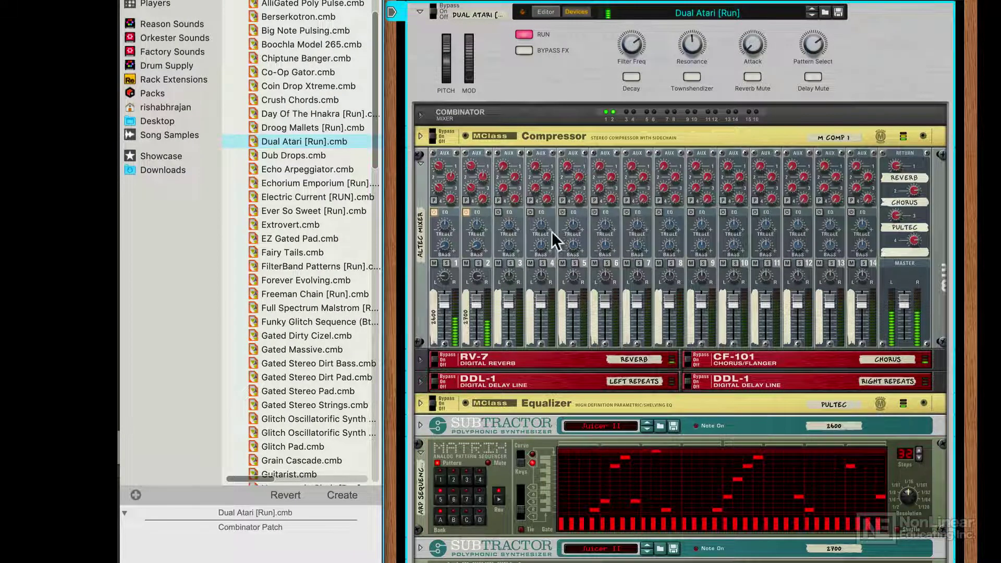
pyautogui.click(528, 33)
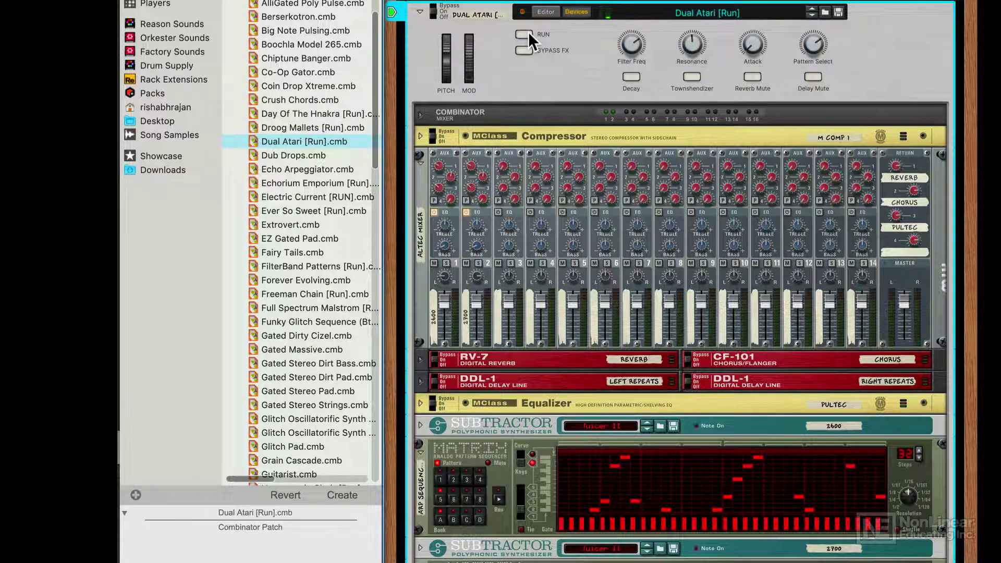
pyautogui.click(528, 32)
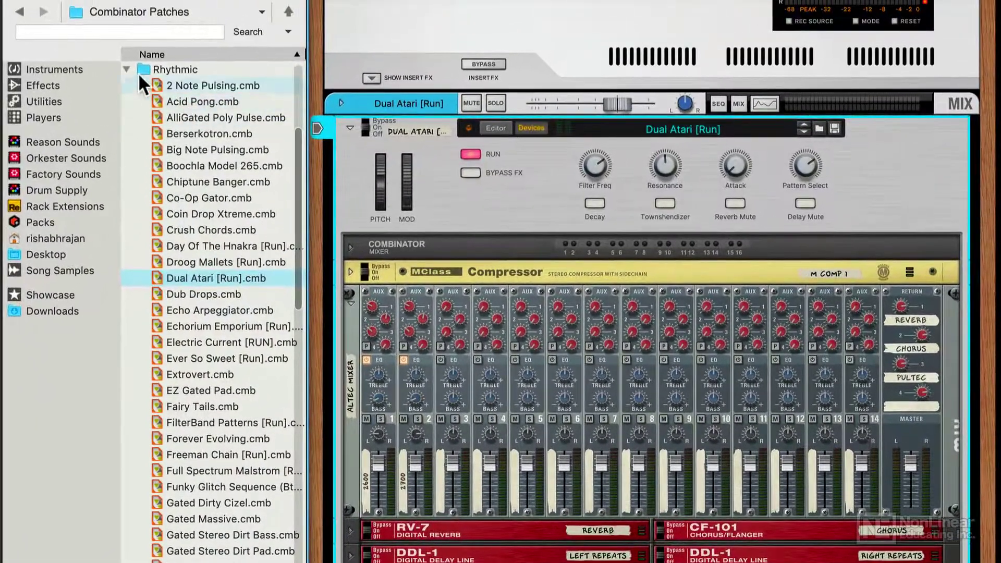
# Step: Collapse Rhythmic, expand Sound FX, and load Chaos Arp -GI.cmb into the Combinator
pyautogui.click(127, 71)
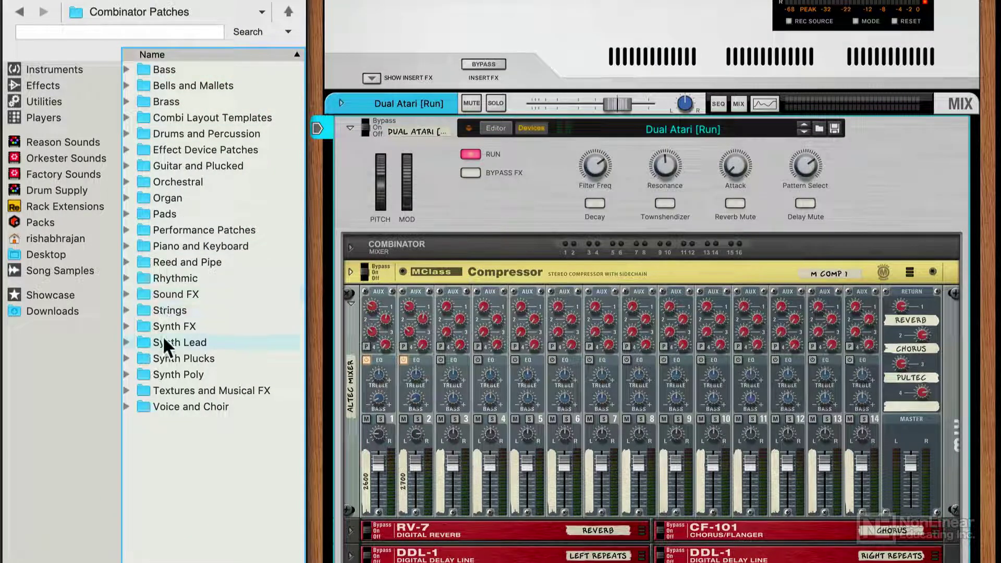
pyautogui.click(127, 294)
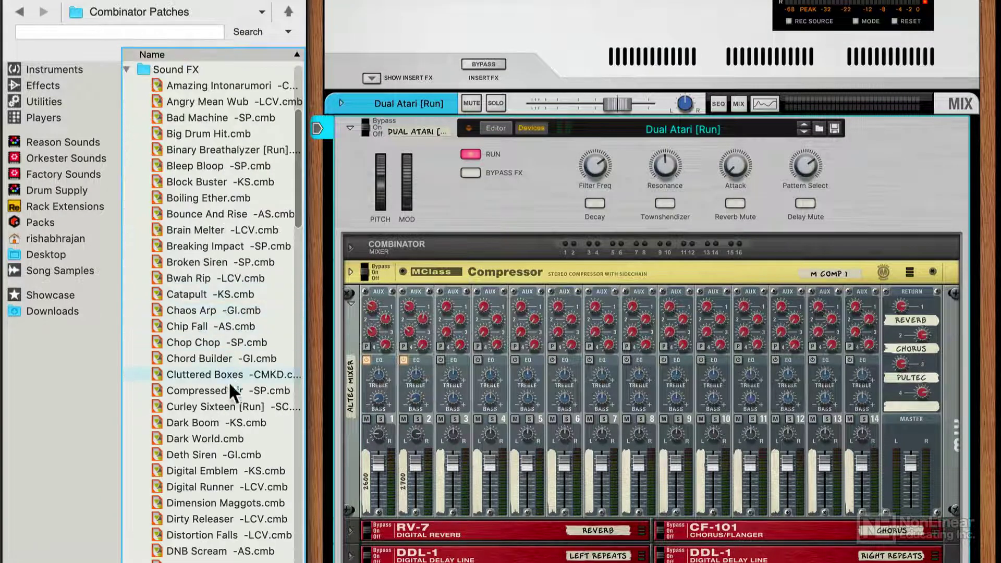
pyautogui.moveTo(196, 309); pyautogui.dragTo(508, 187)
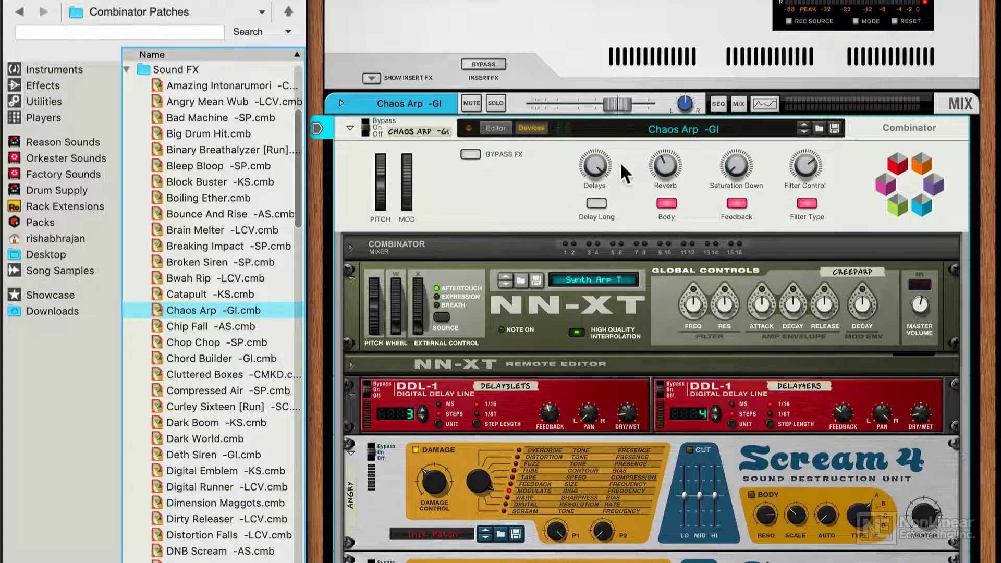
# Step: Raise the Delays macro and switch Delay Long on, then off again
pyautogui.click(593, 165)
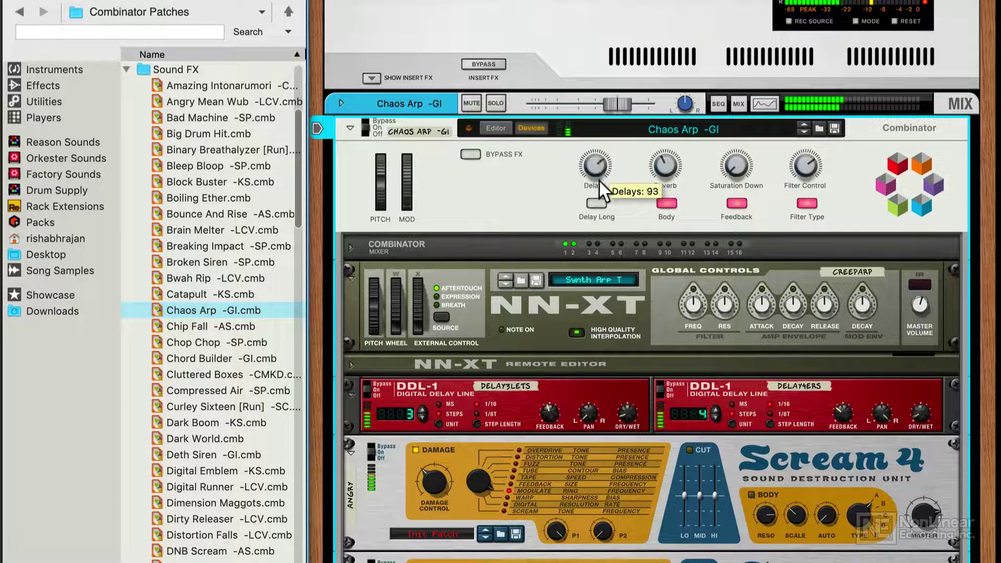
pyautogui.moveTo(604, 204); pyautogui.dragTo(611, 174)
pyautogui.click(596, 202)
pyautogui.click(598, 203)
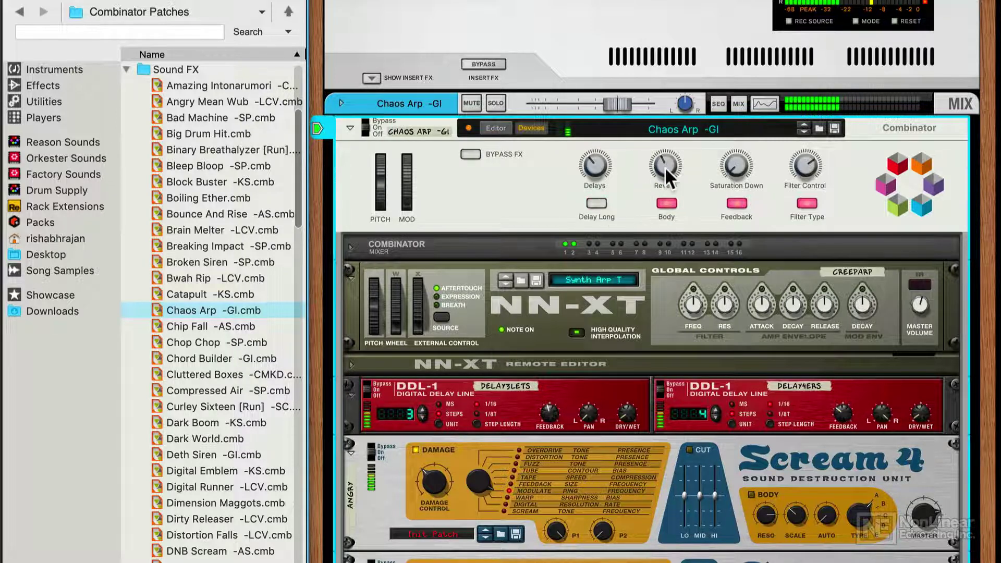
# Step: Turn off Body, toggle Feedback, raise Filter Control to 125, disable Filter Type, bypass effects
pyautogui.click(668, 202)
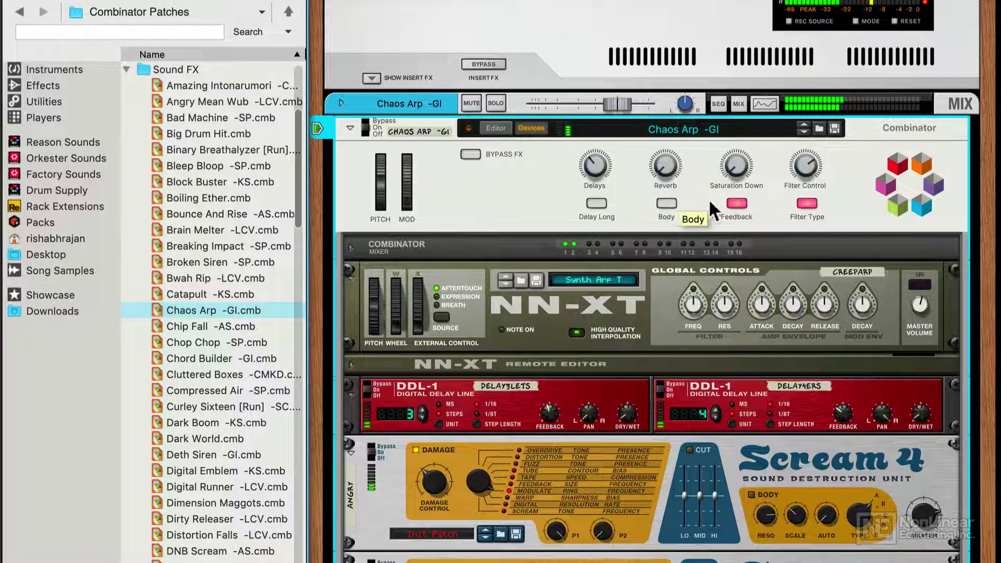
pyautogui.click(738, 202)
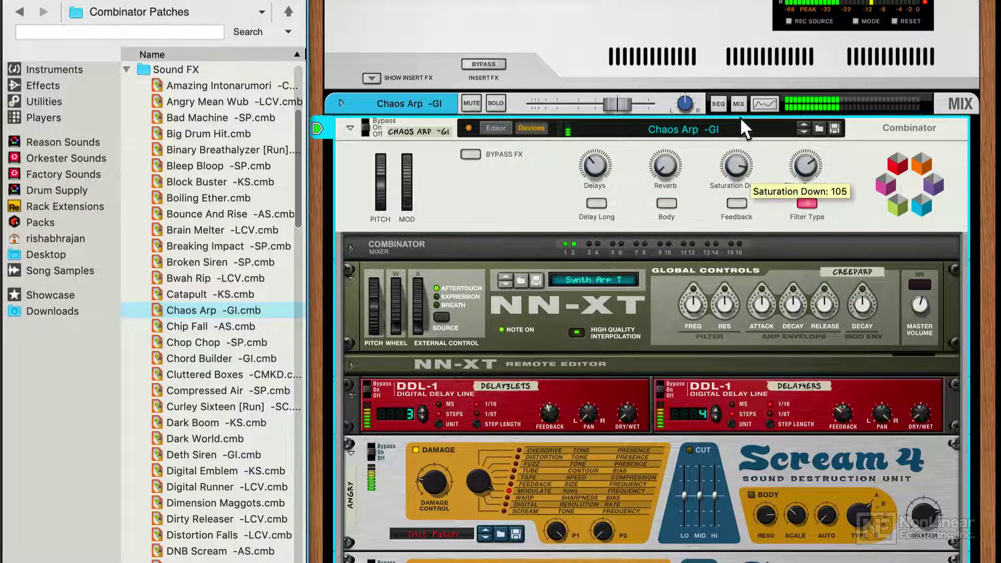
pyautogui.click(737, 203)
pyautogui.moveTo(799, 175); pyautogui.dragTo(809, 147)
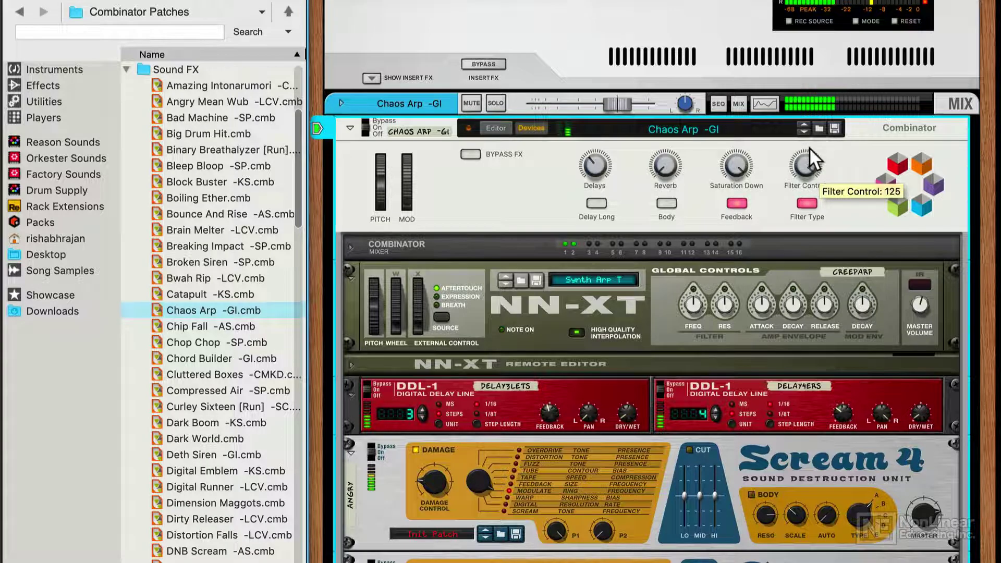
pyautogui.click(806, 203)
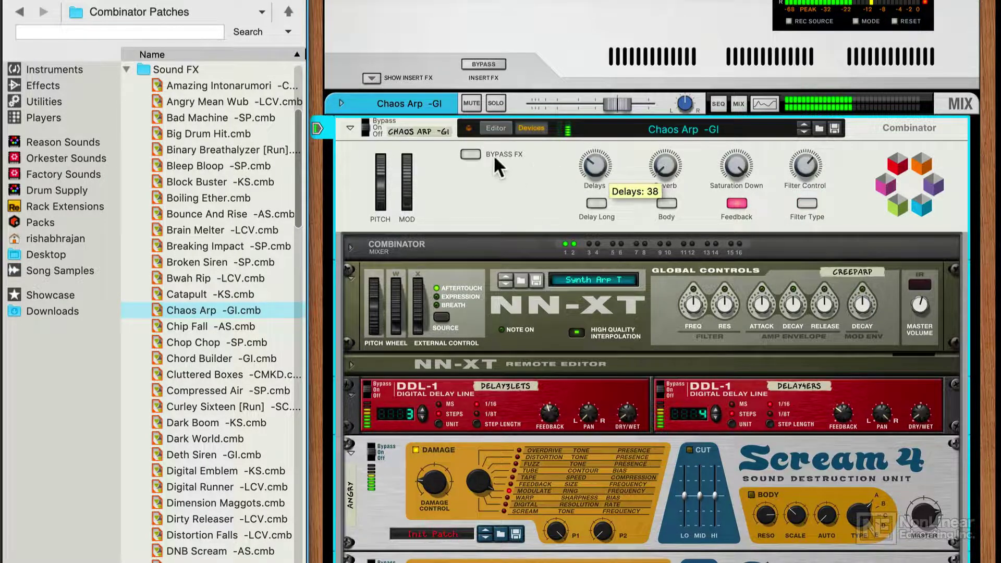
pyautogui.click(471, 154)
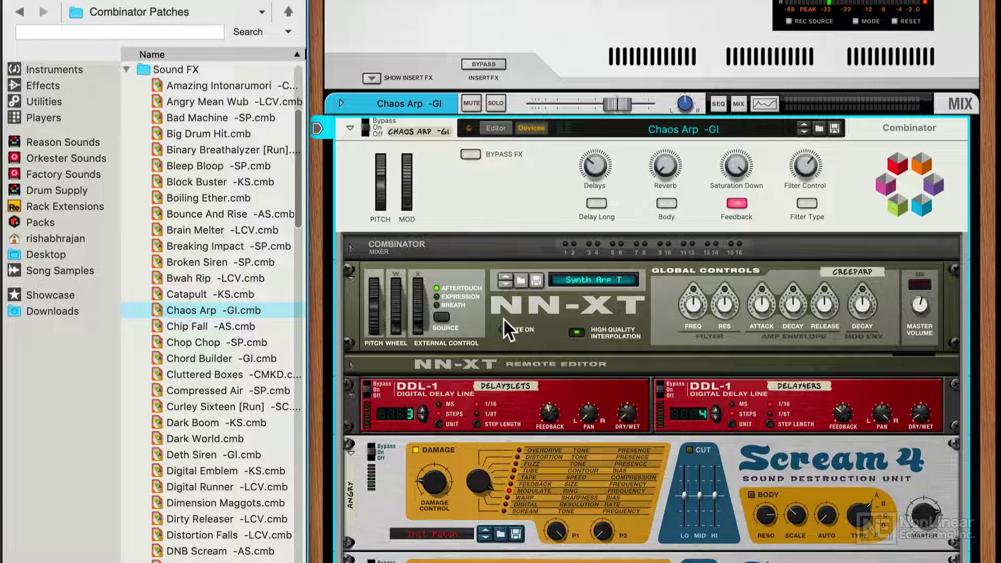
pyautogui.scroll(-5, 505, 320)
pyautogui.scroll(-10, 505, 318)
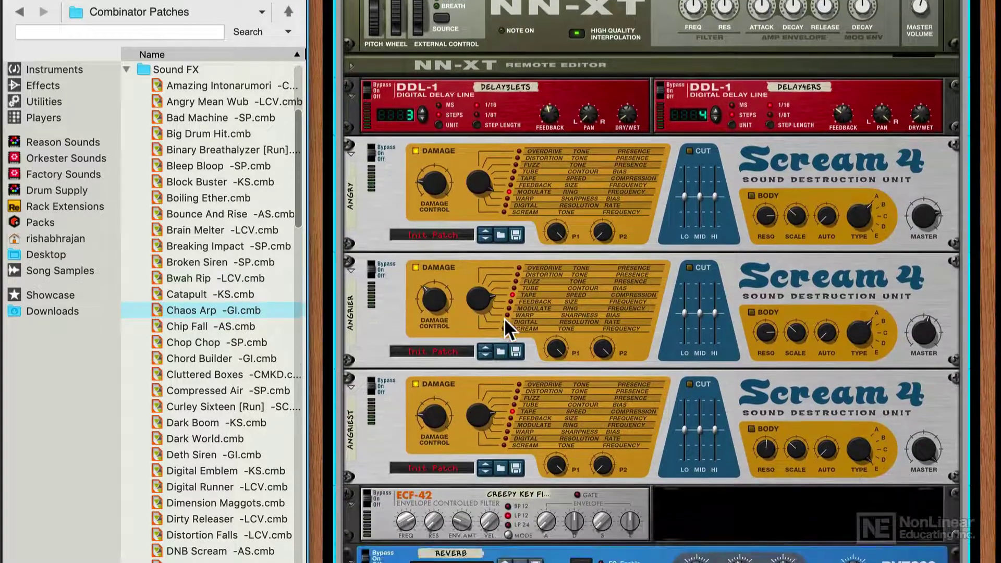
pyautogui.scroll(15, 505, 318)
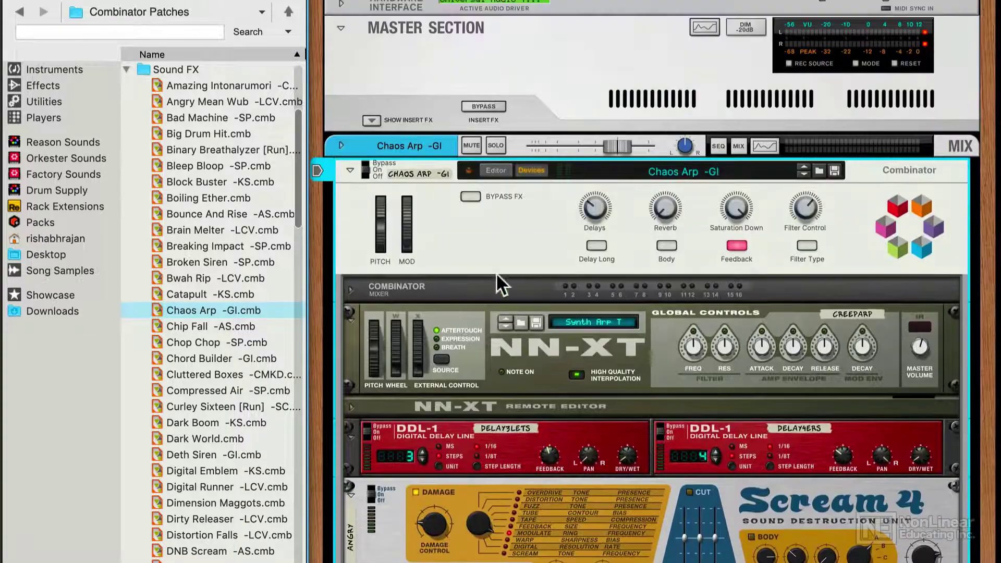
pyautogui.click(471, 197)
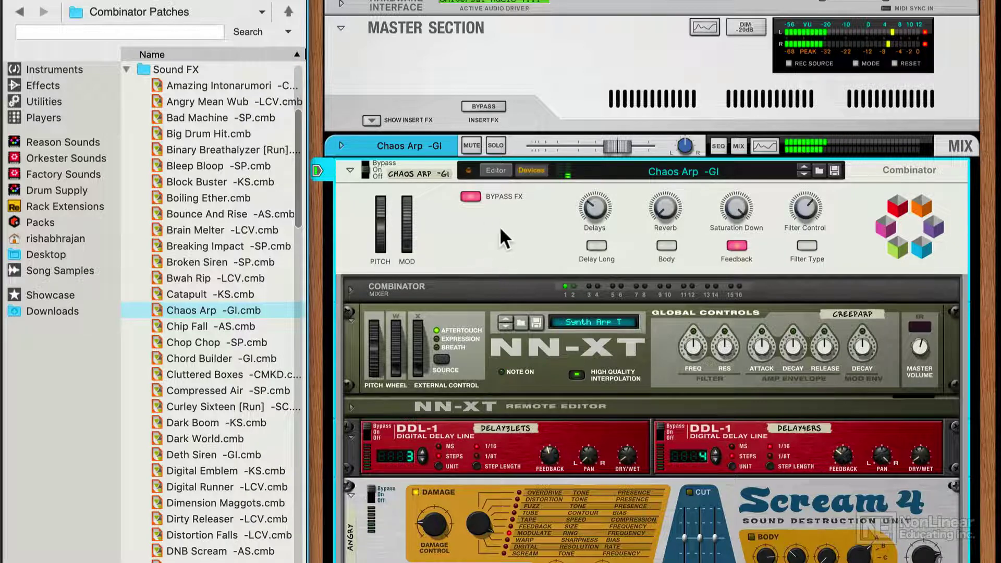
pyautogui.click(470, 196)
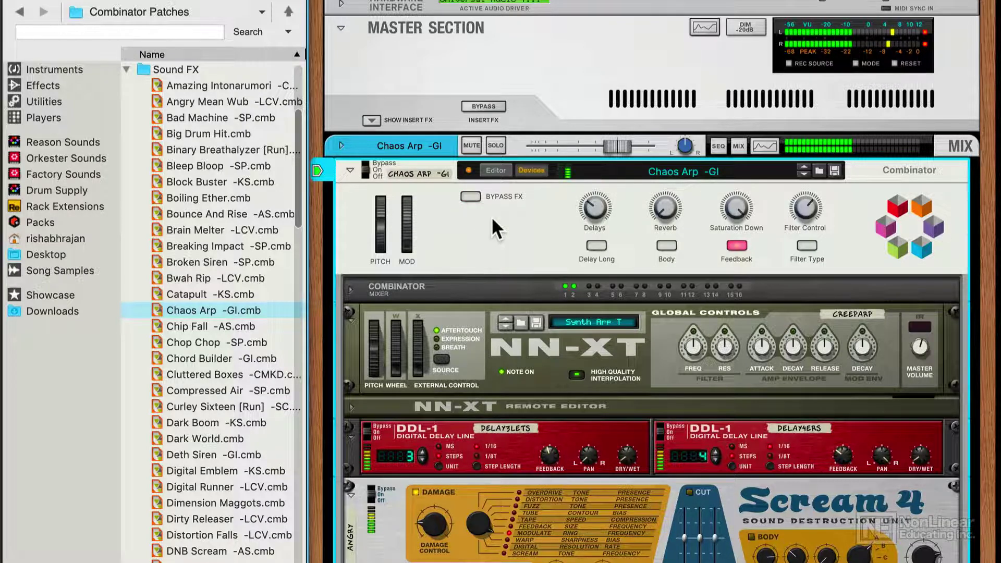